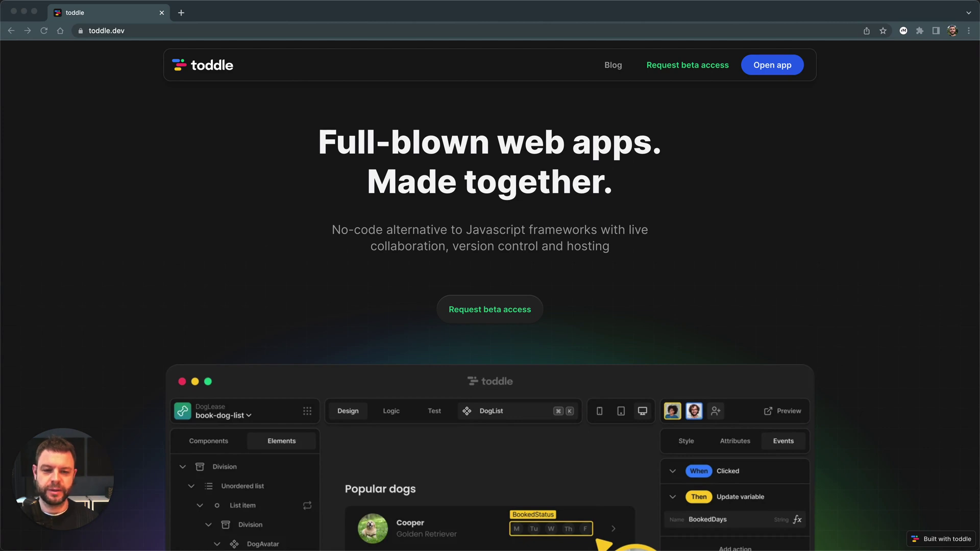
Bring the Chrome window showing the toddle.dev homepage into focus
click(656, 123)
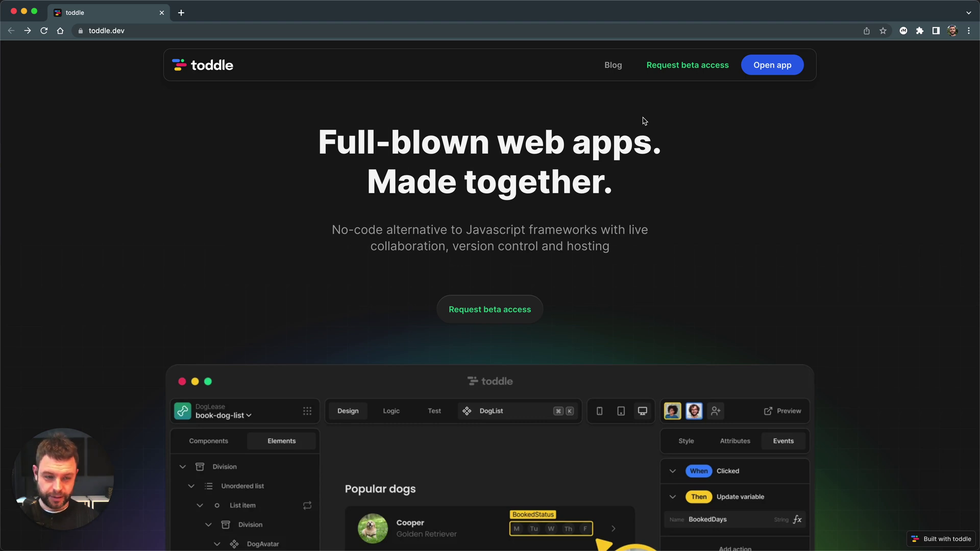
Open the toddle app and load the empty Projects page at toddle.dev/projects
click(773, 72)
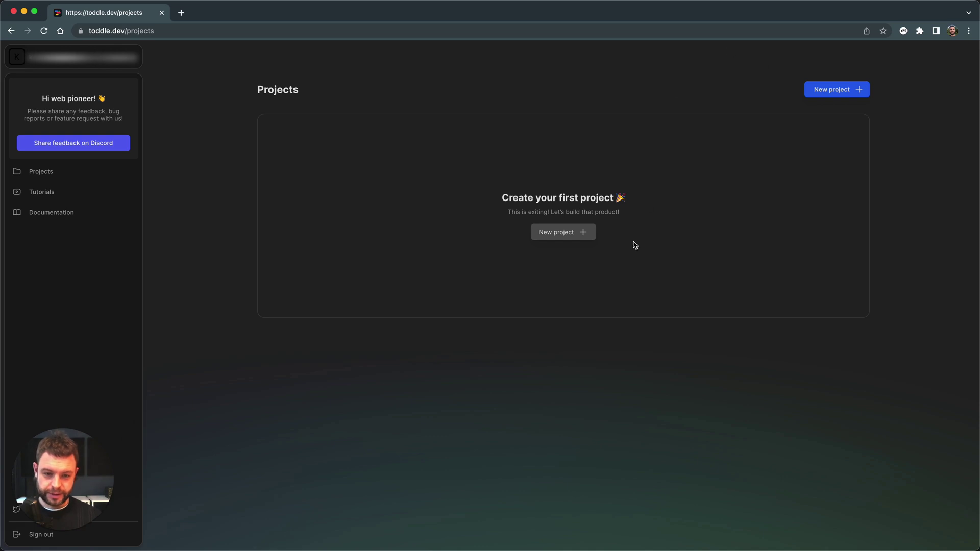
drag(634, 199, 502, 193)
click(504, 179)
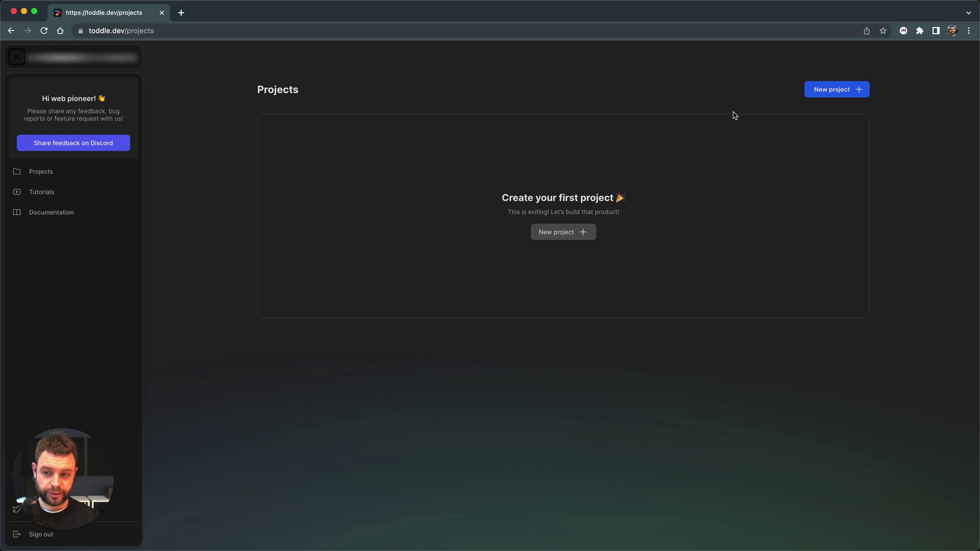
Create a project named 'test-kasper', checking its id and test-kasper.toddle.site address
click(594, 232)
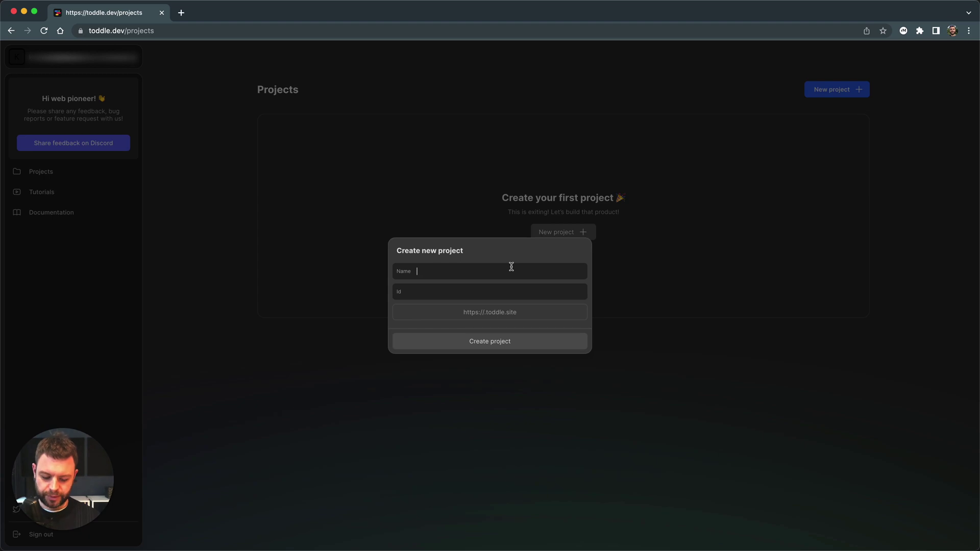
text(test-kasp)
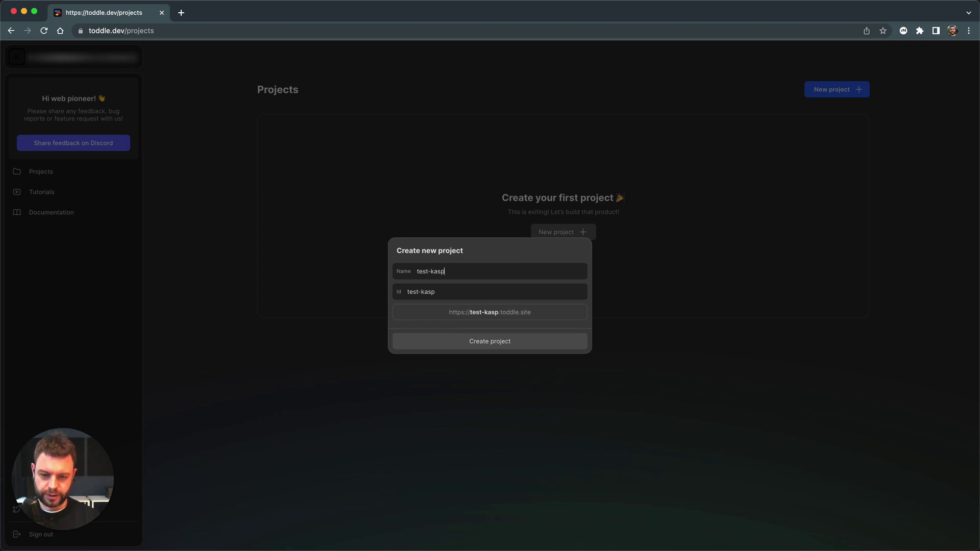
text(er)
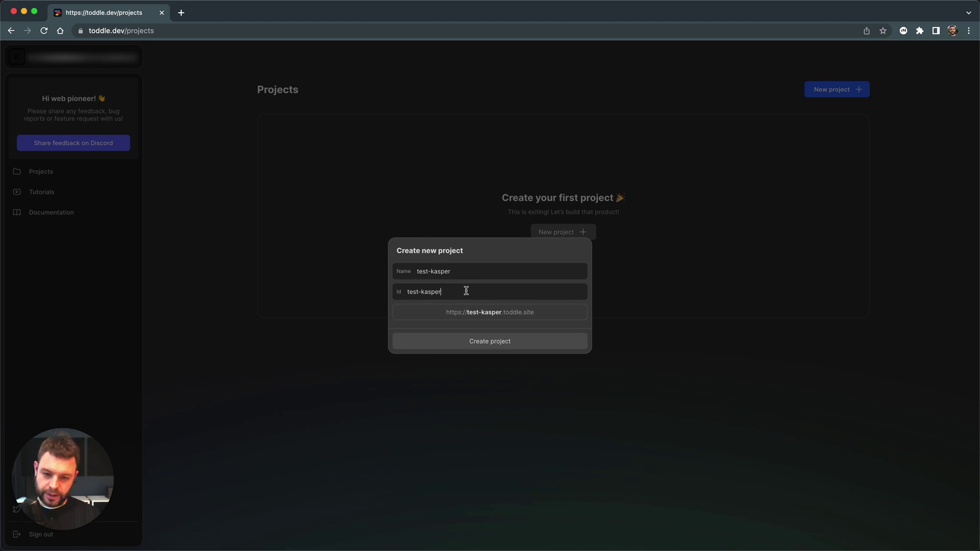
drag(466, 290, 400, 294)
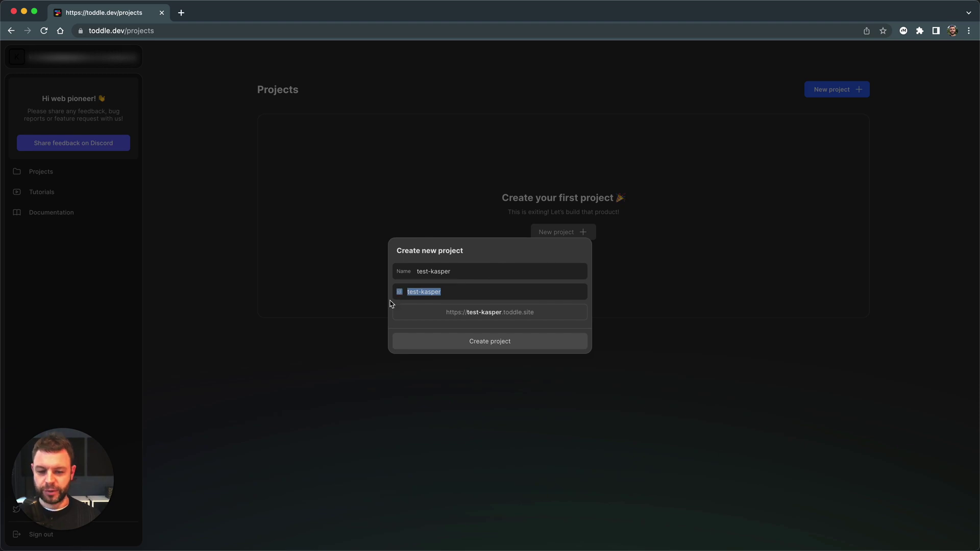
click(412, 292)
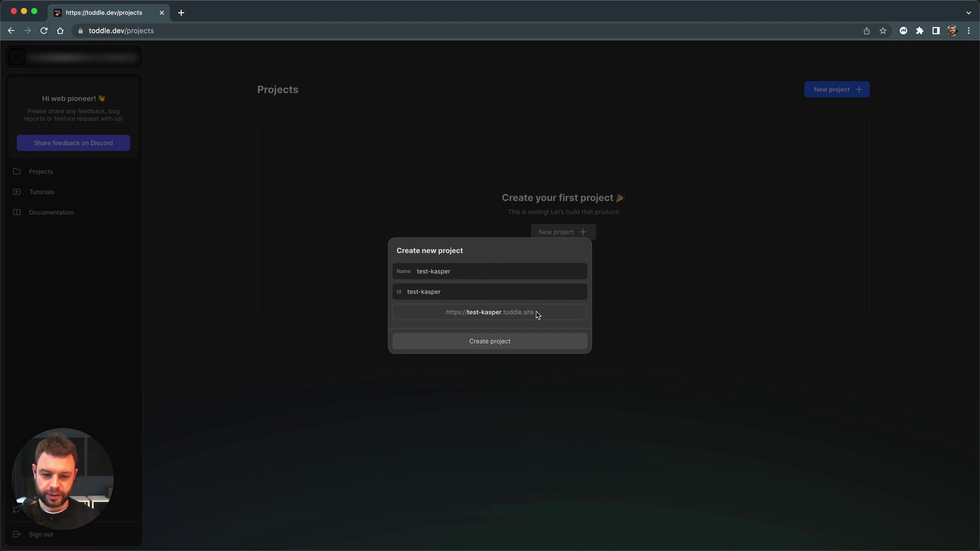
drag(534, 312, 438, 317)
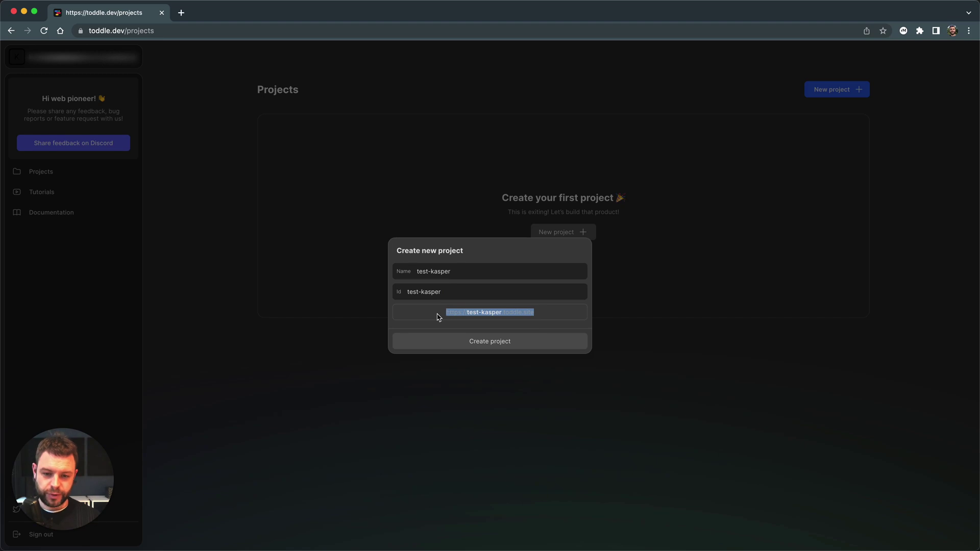
click(438, 317)
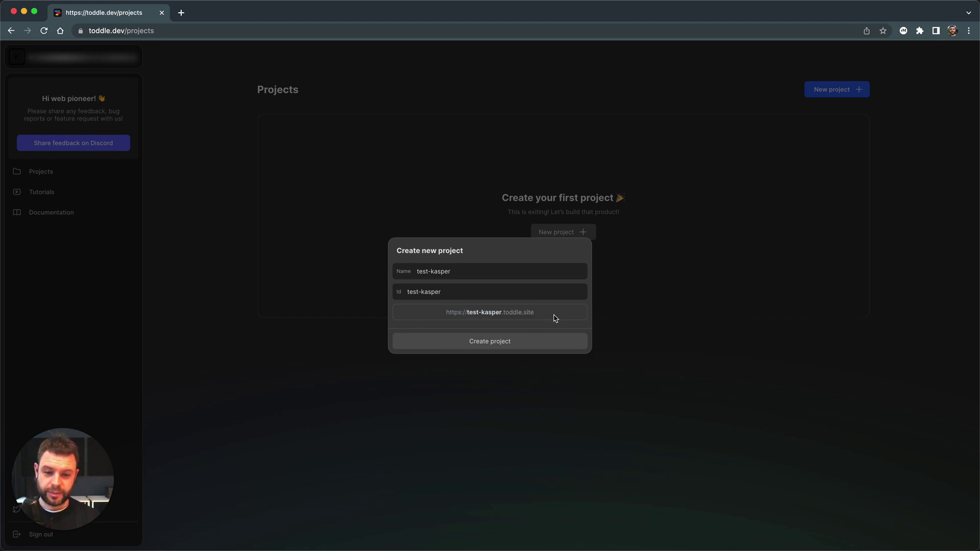
drag(556, 318, 433, 310)
click(433, 314)
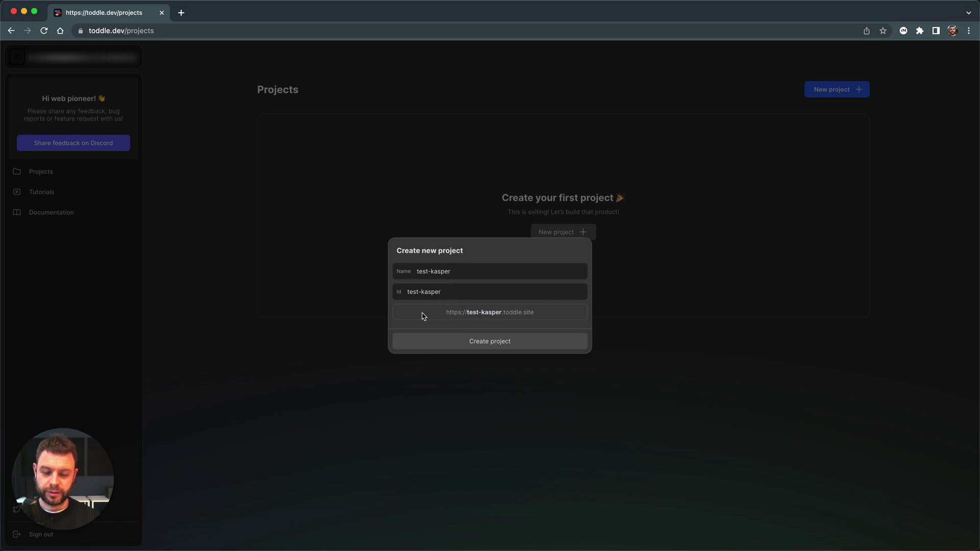
click(499, 342)
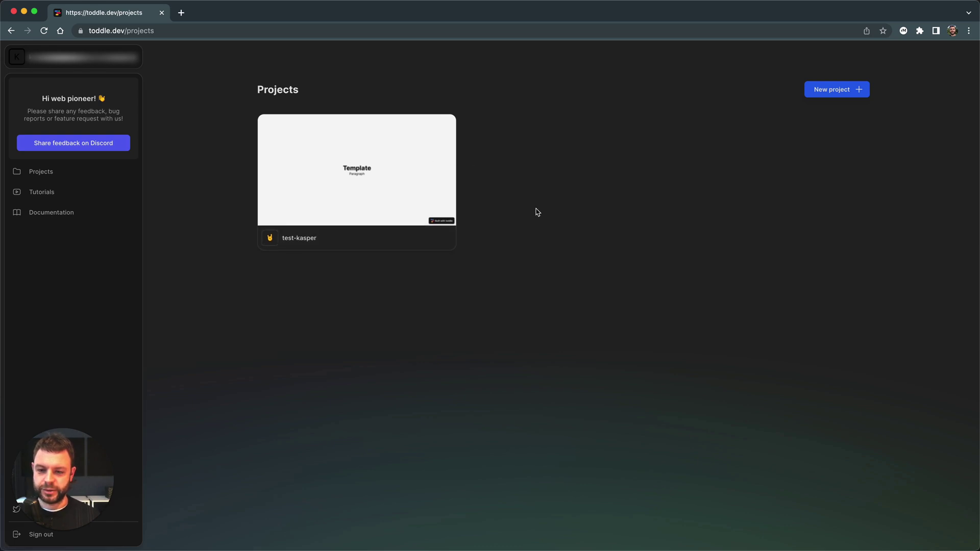
Open the test-kasper project's dashboard from its card
click(410, 169)
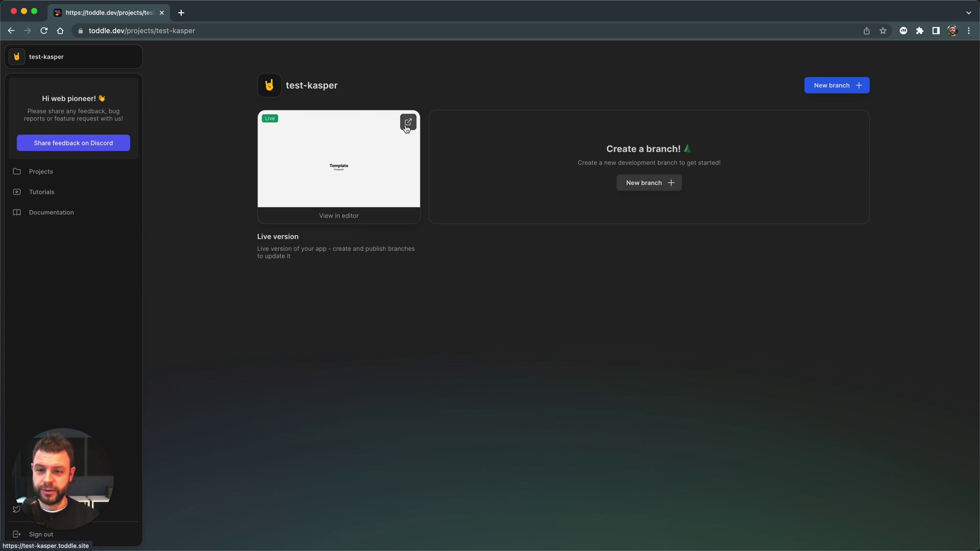
View the live test-kasper.toddle.site in a new tab, then return to the dashboard
click(408, 123)
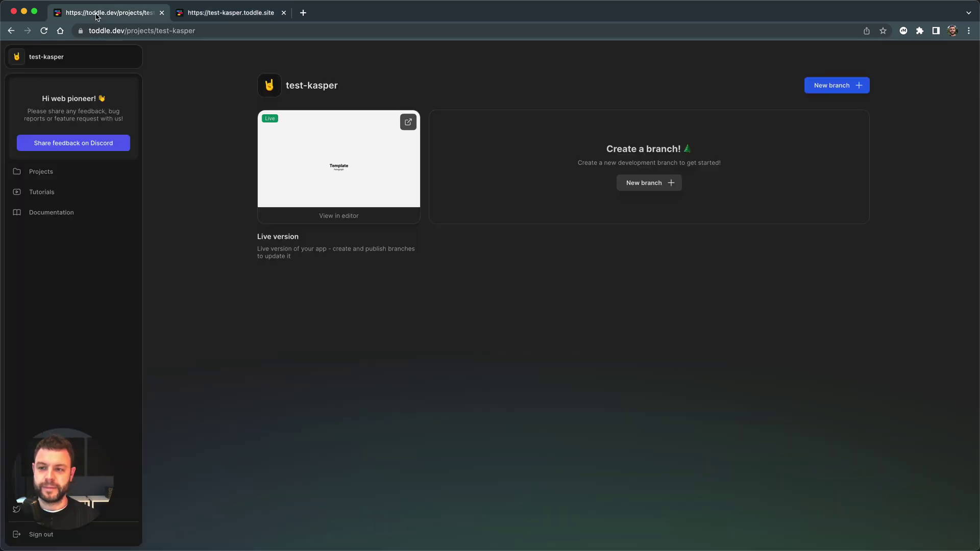
click(97, 13)
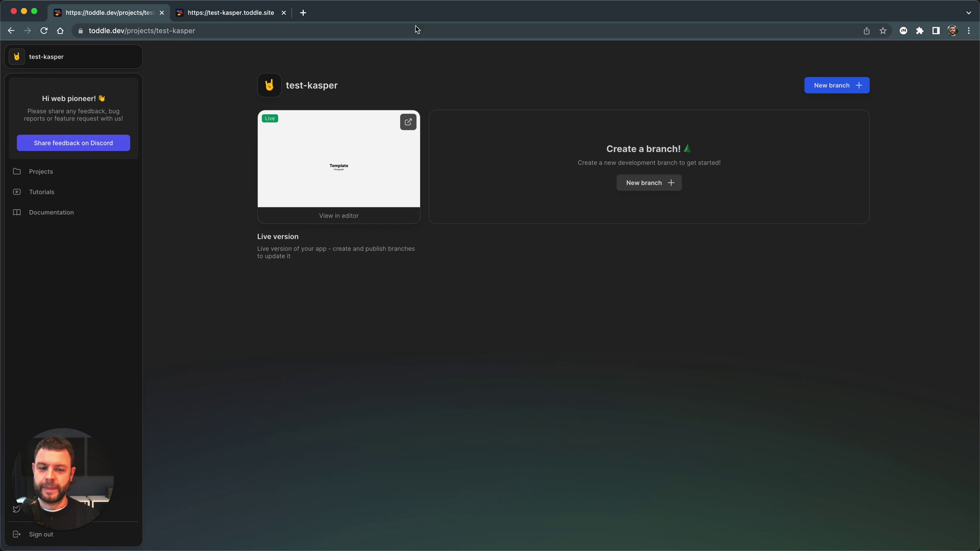
Create a branch named 'test-branch' after reviewing its preview address
click(671, 192)
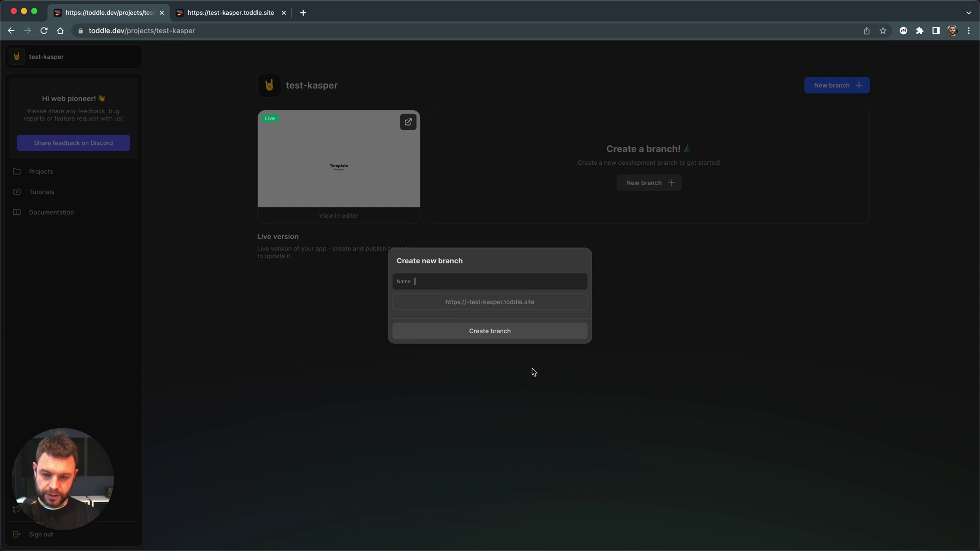
text(test-)
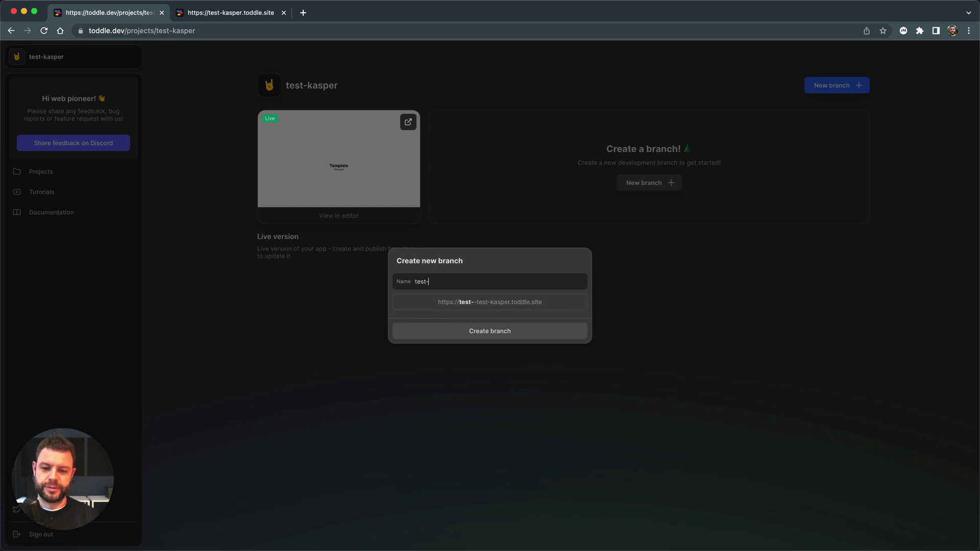
text(branch)
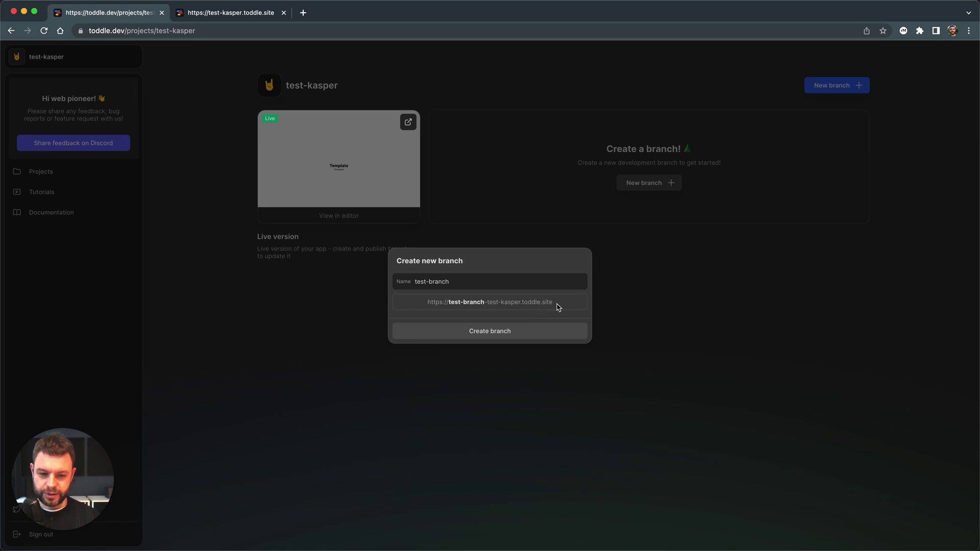
drag(559, 307, 433, 301)
click(424, 301)
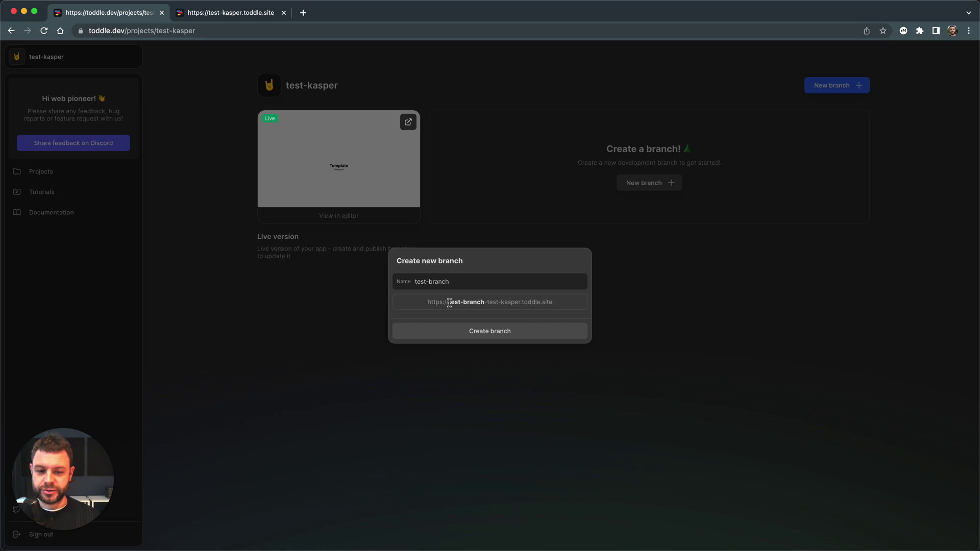
drag(420, 304, 560, 309)
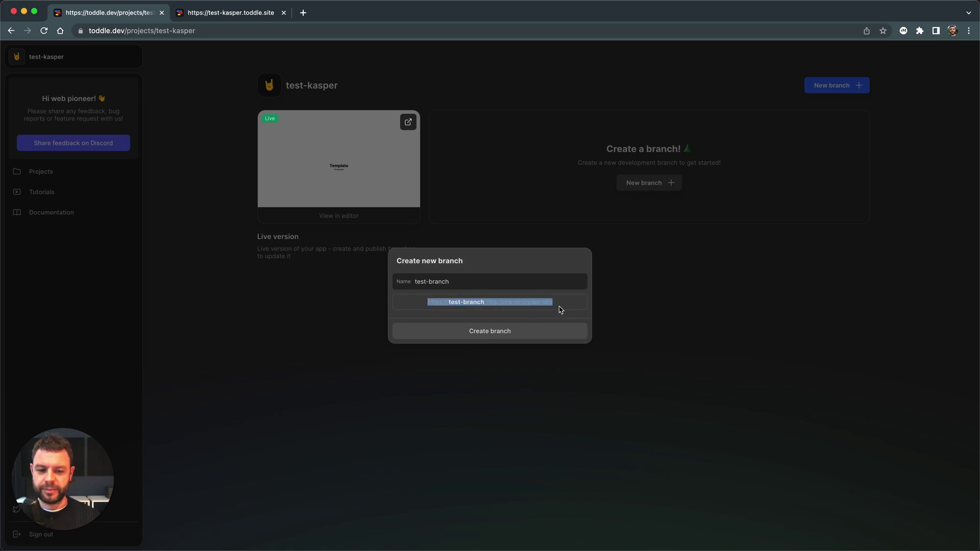
click(561, 309)
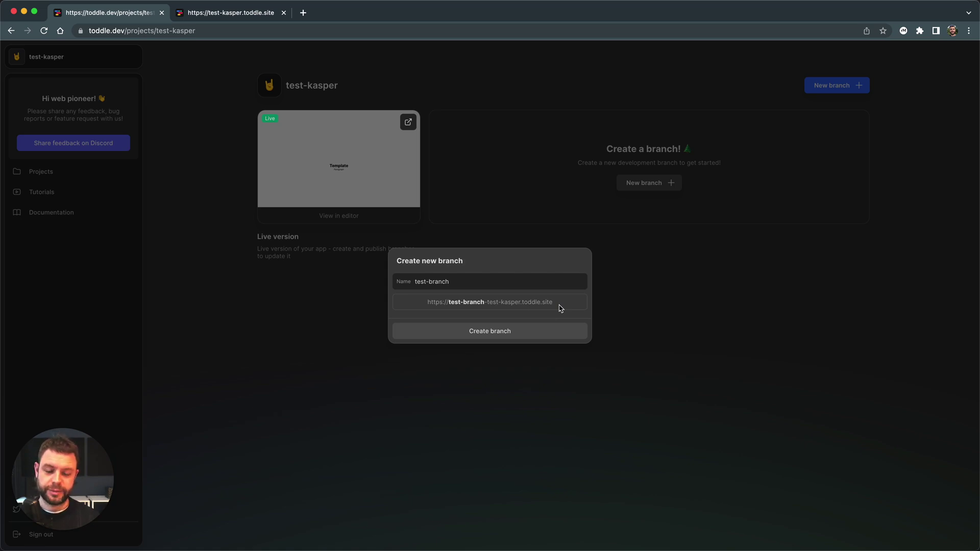
click(485, 332)
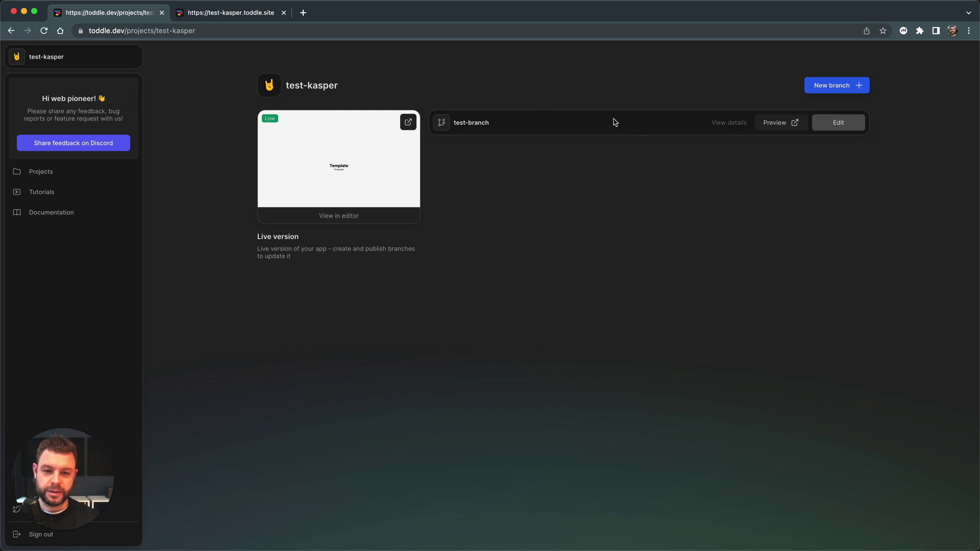
Open test-branch in the editor on its HomePage
click(850, 133)
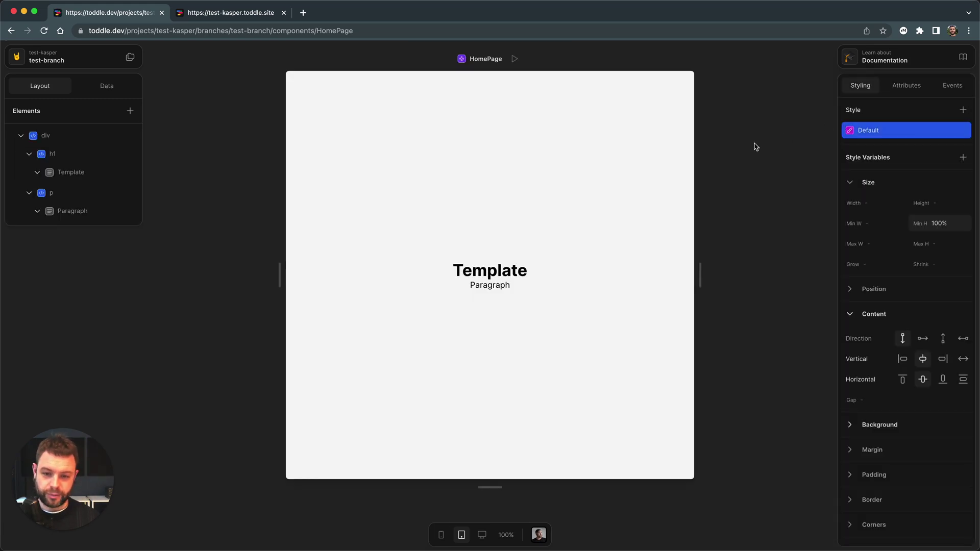
Replace the h1 text 'Template' with 'Hi World! 👋' and show the pages list
click(512, 273)
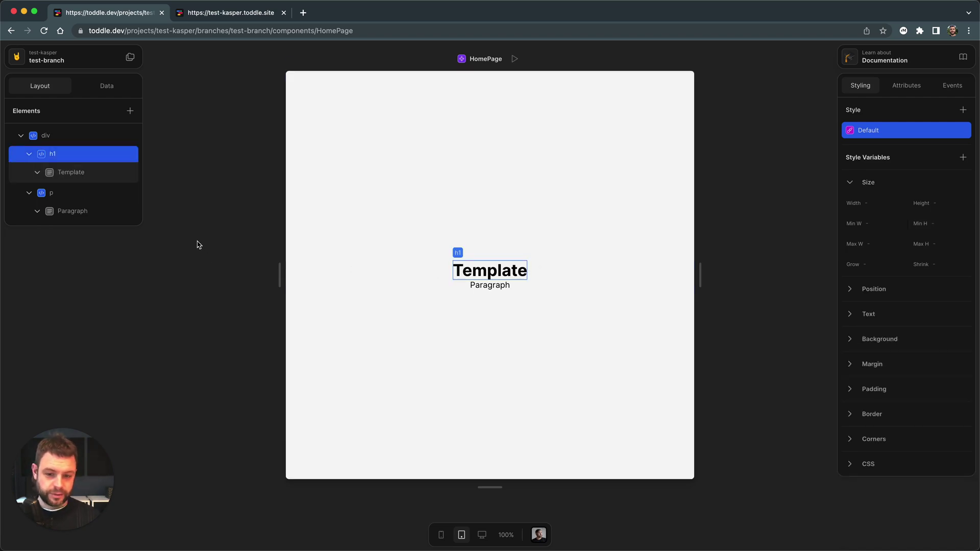
click(65, 176)
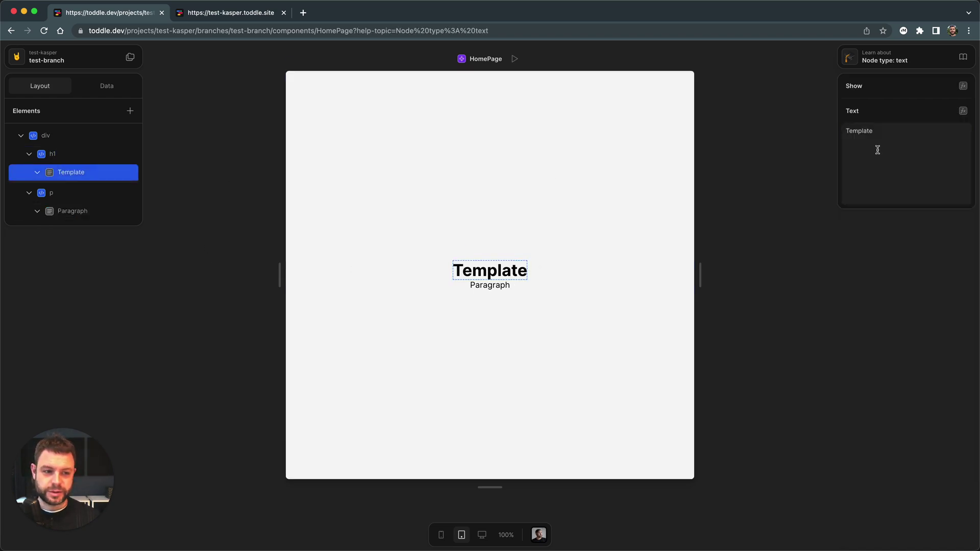
double_click(874, 133)
text(Hi World! :)
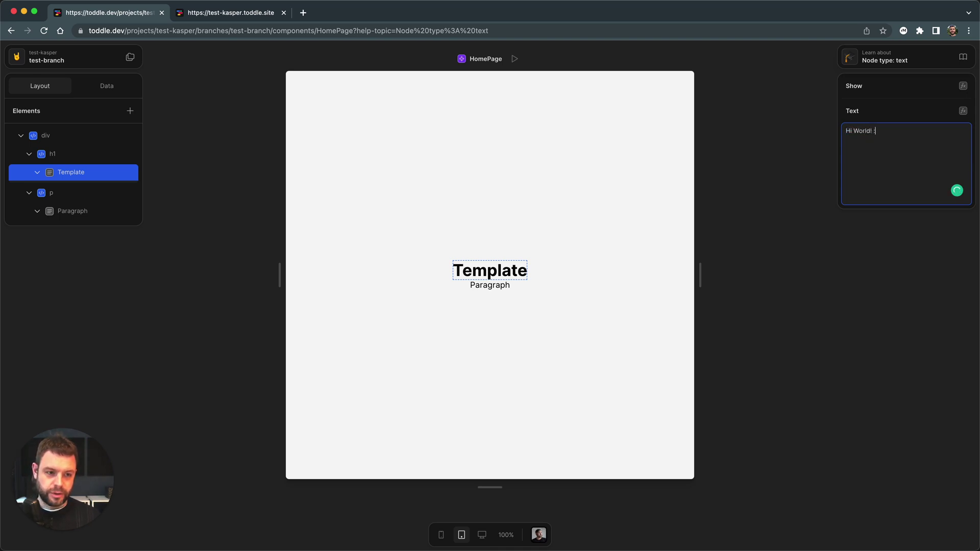
text(metal)
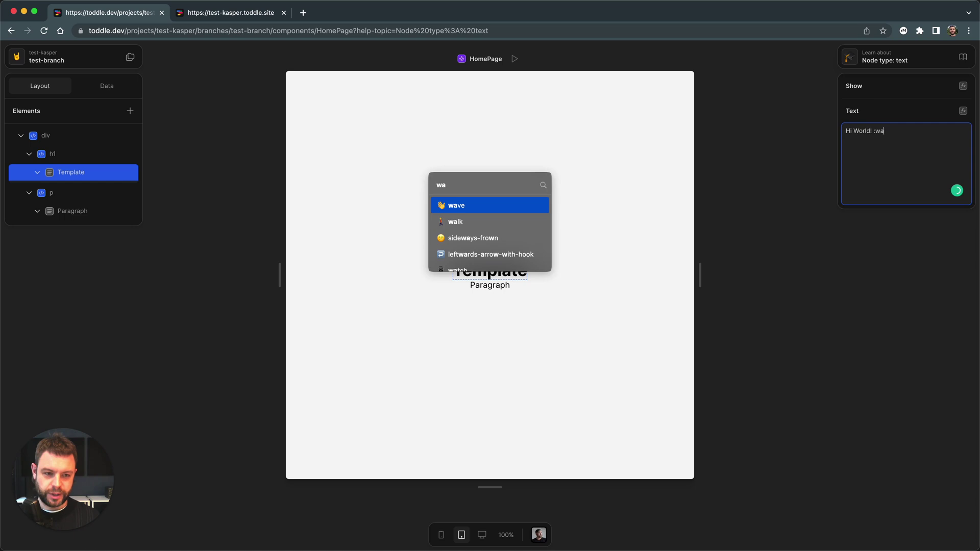
key(Return)
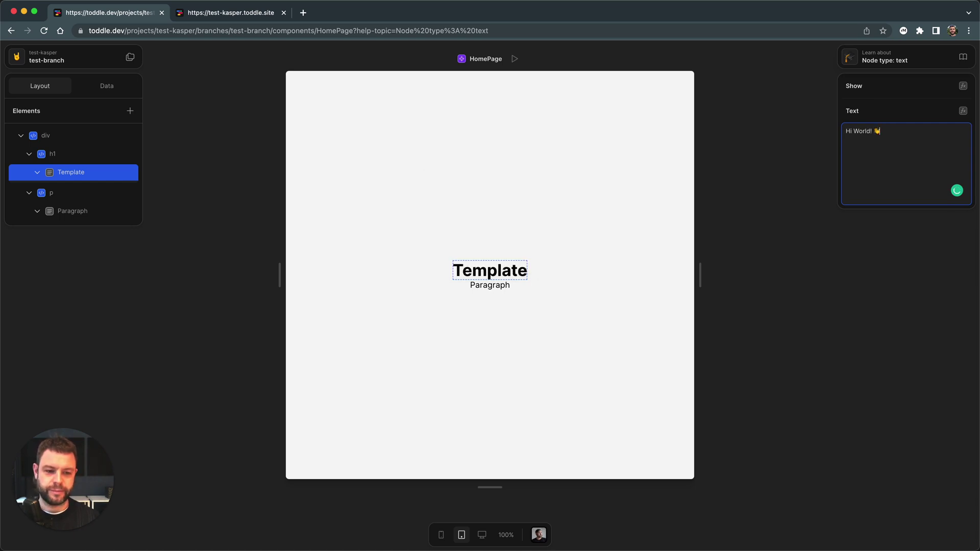
click(842, 321)
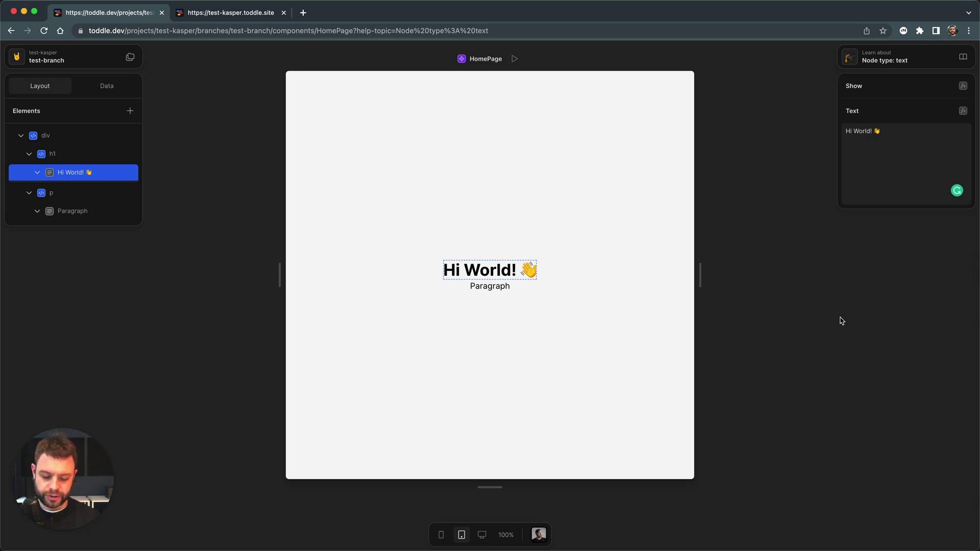
click(128, 58)
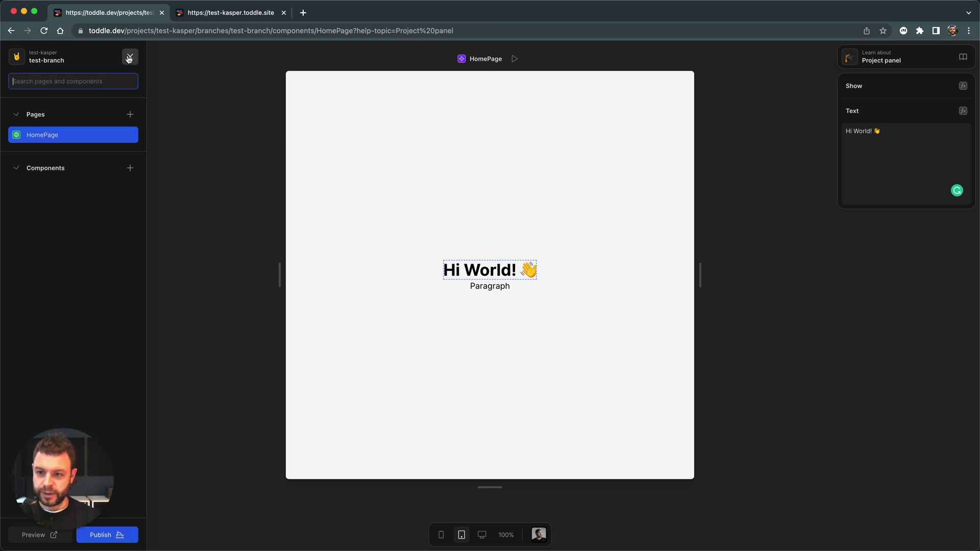
Publish test-branch's HomePage heading change to the live site
click(131, 540)
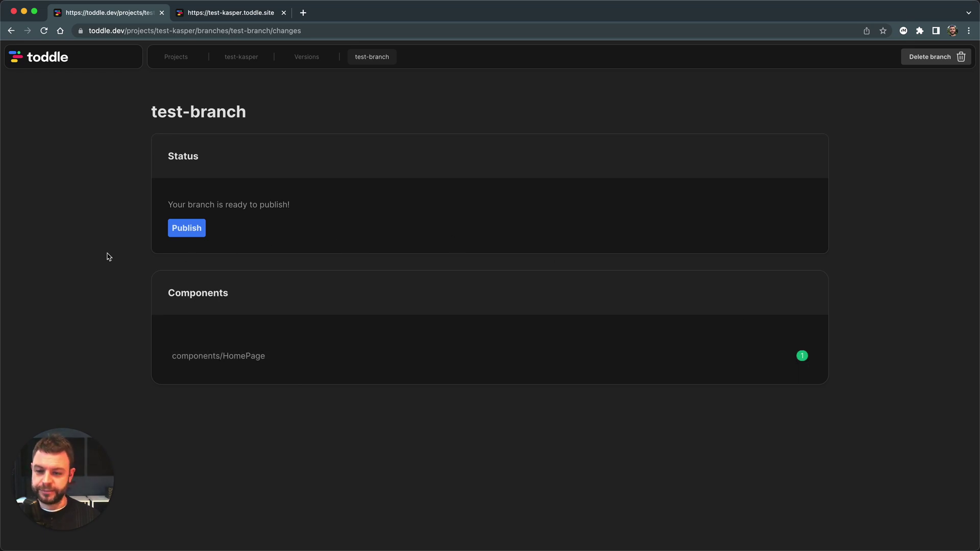
click(195, 235)
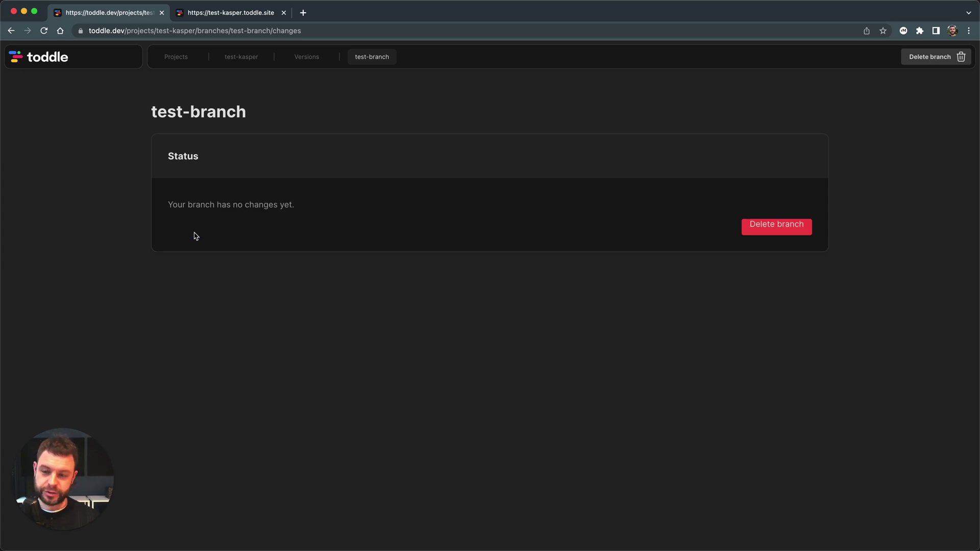
Check the live site shows 'Hi World! 👋' from Versions, then close its tabs
click(317, 60)
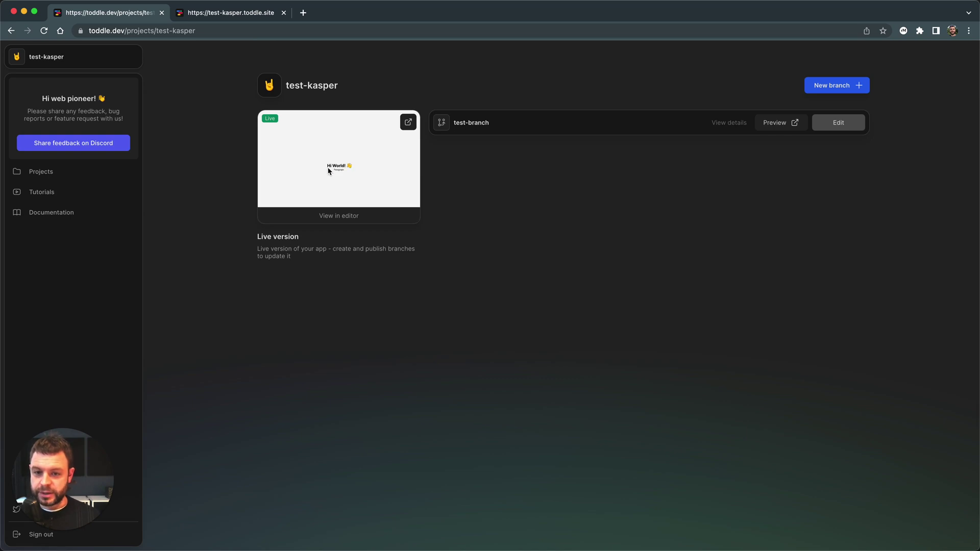
click(408, 123)
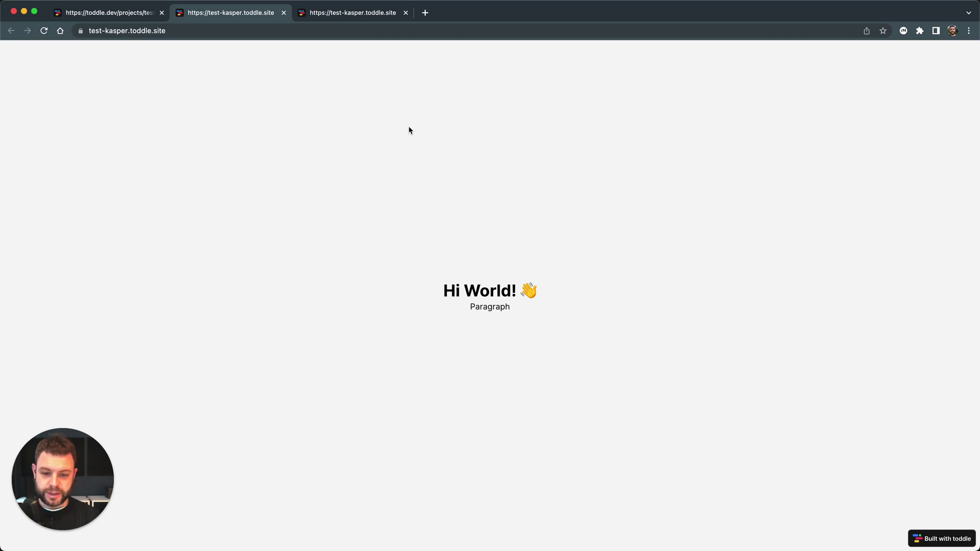
click(284, 12)
click(284, 12)
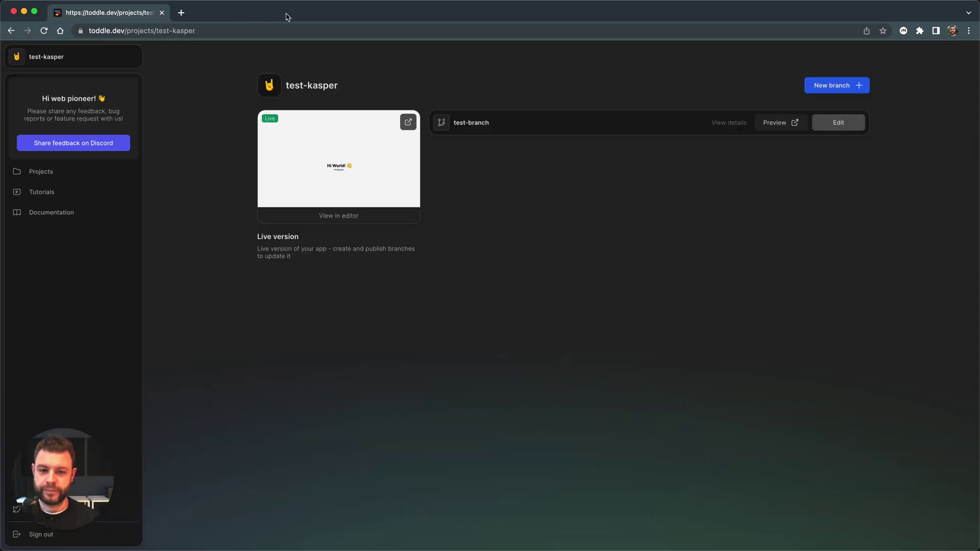
Delete test-branch from its details view, leaving only the Live version
click(730, 124)
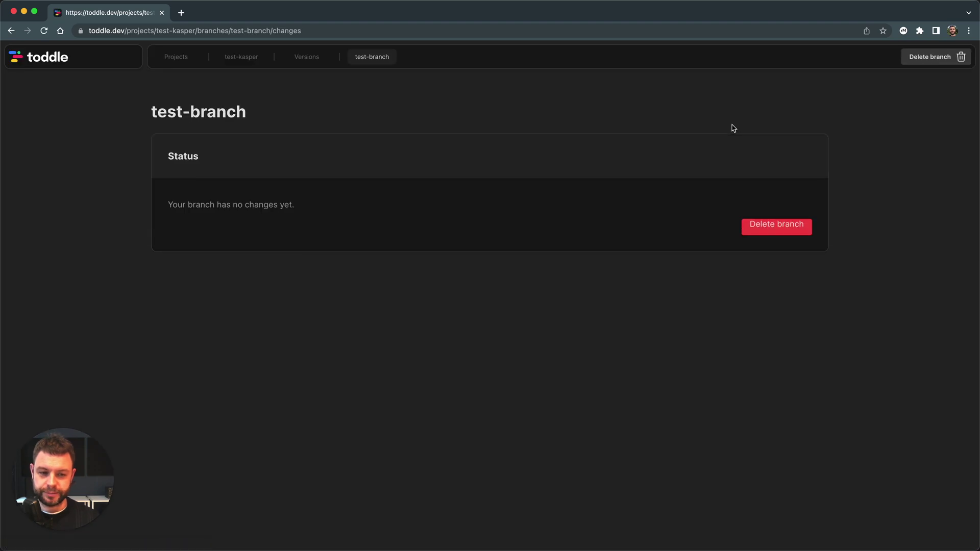
click(771, 228)
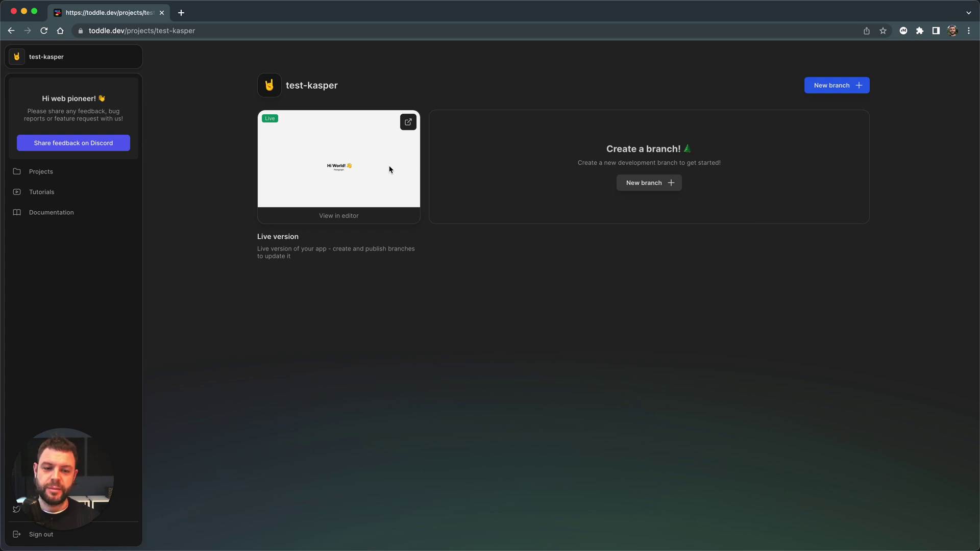
Add a branch named 'kasper' and another named 'test' to the test-kasper project
click(815, 90)
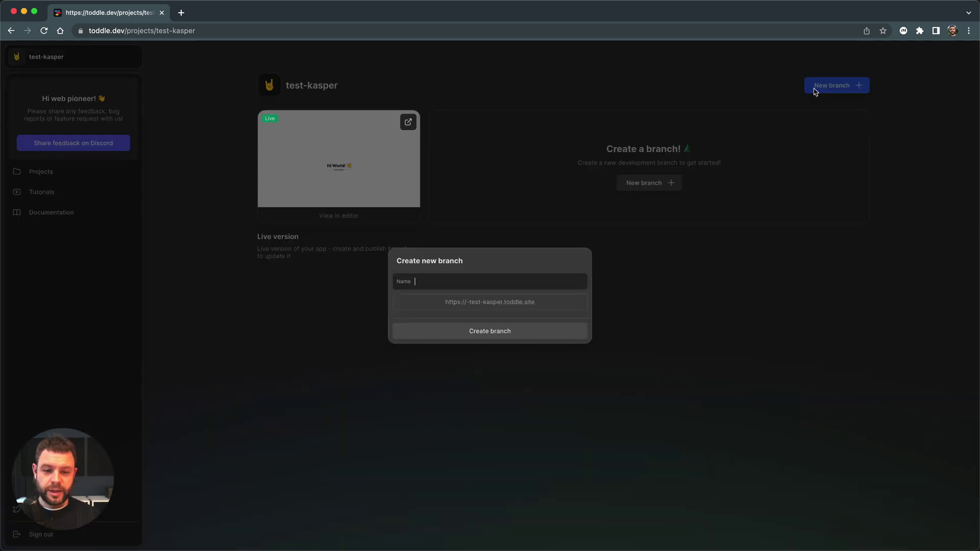
text(kasper)
key(Return)
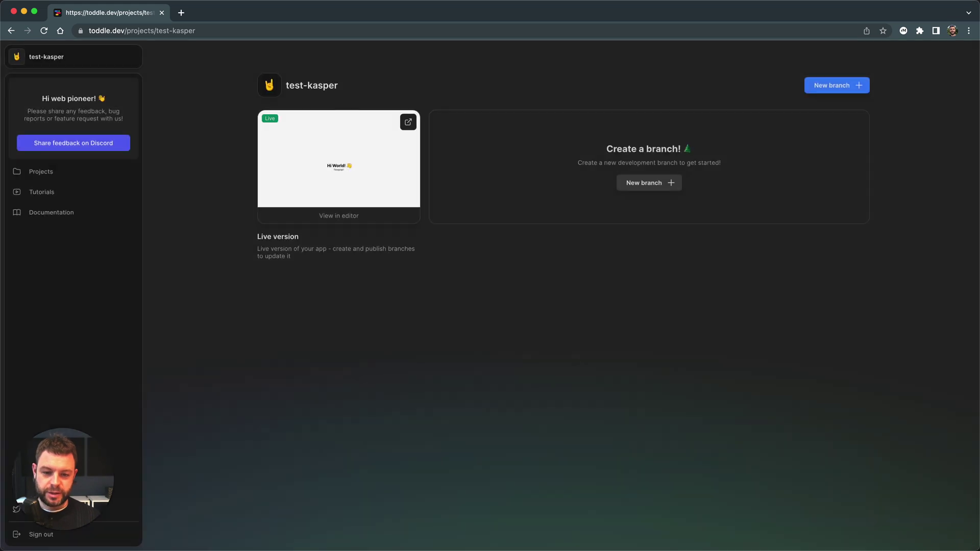
click(826, 91)
text(test)
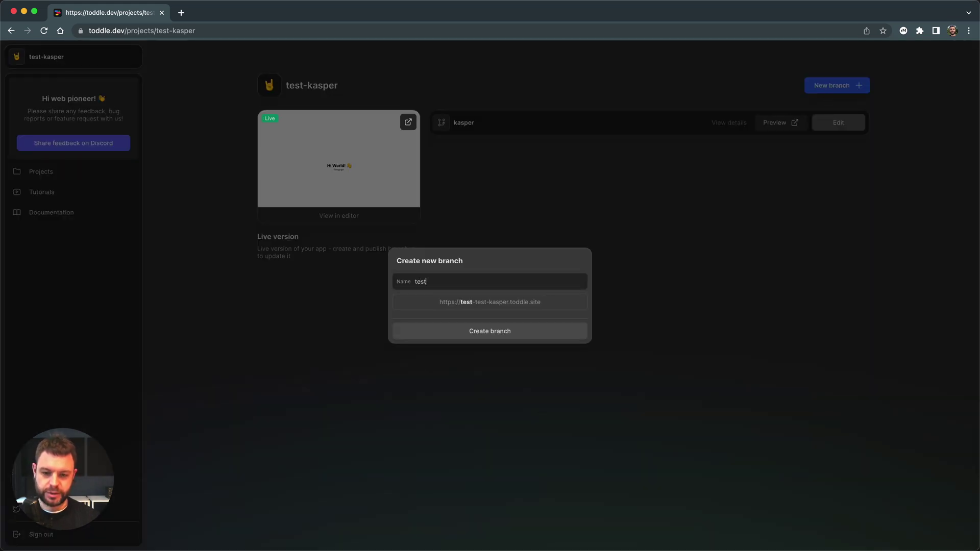
key(Return)
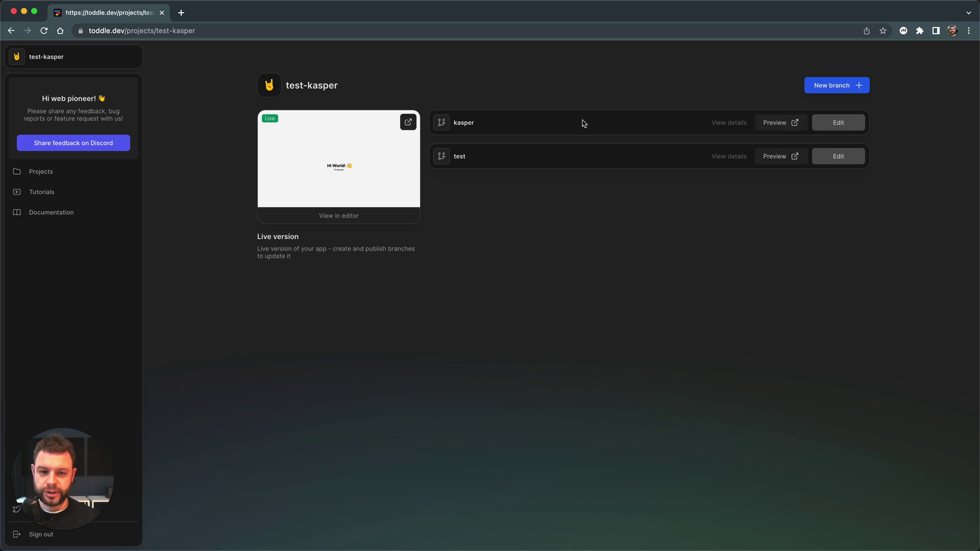
In the kasper branch editor, replace the h1 text 'Hi World! 👋' with 'Kasper'
click(825, 125)
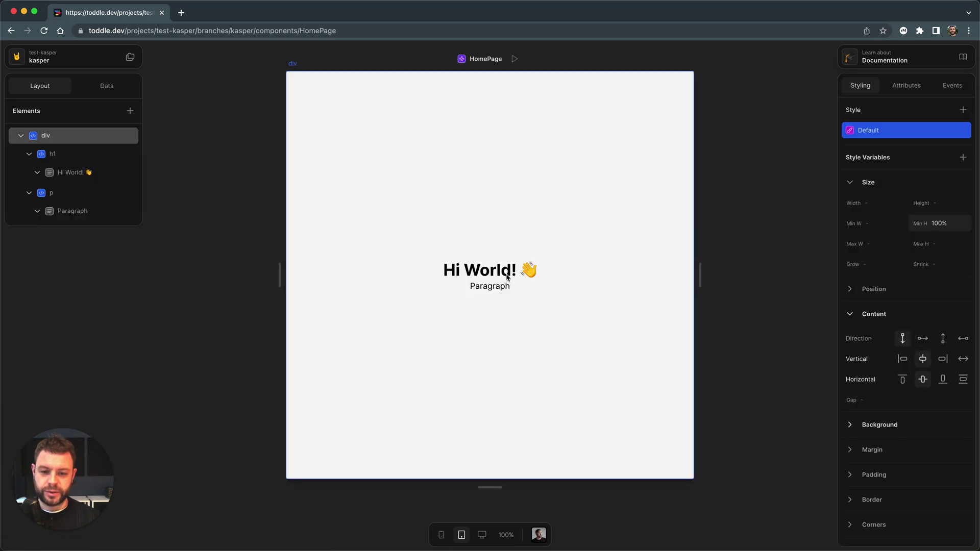
click(503, 272)
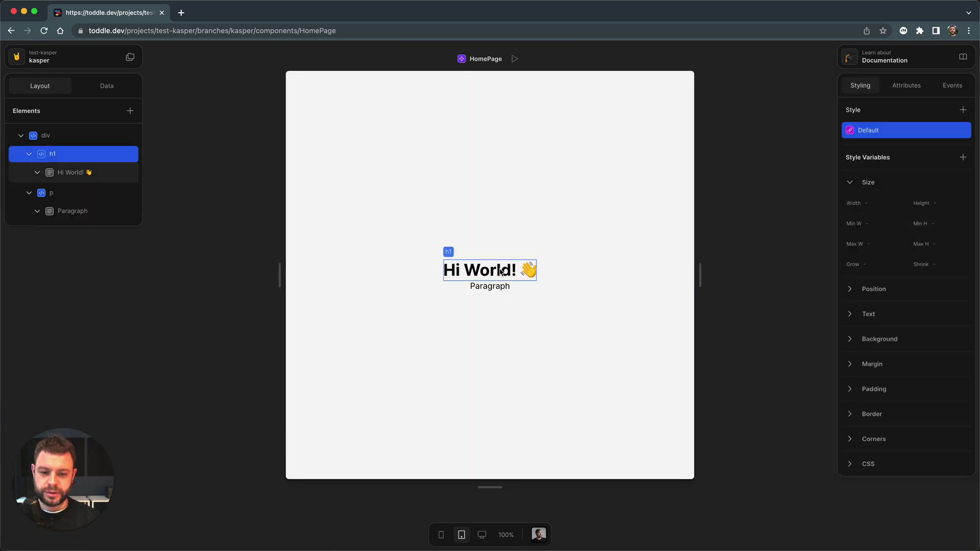
click(58, 173)
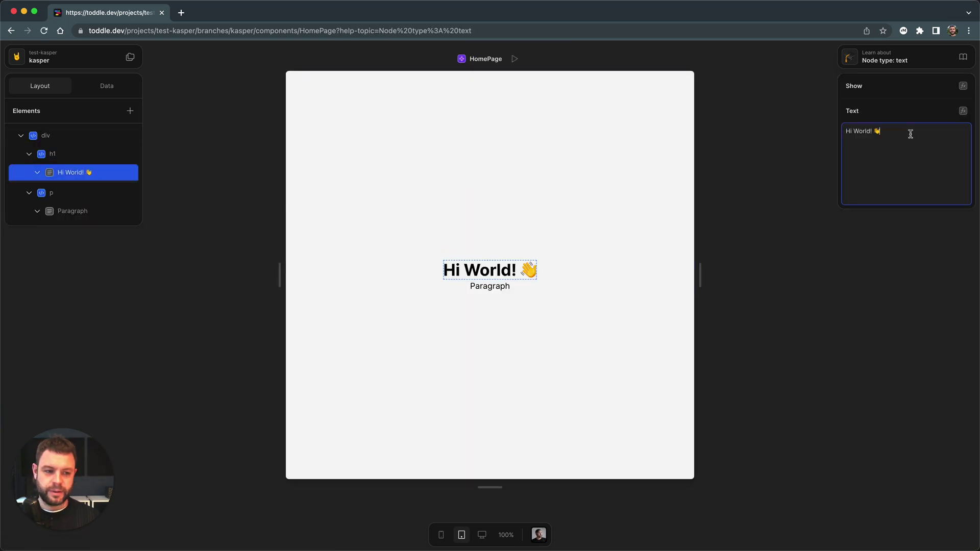
key(super+a)
text(kasper)
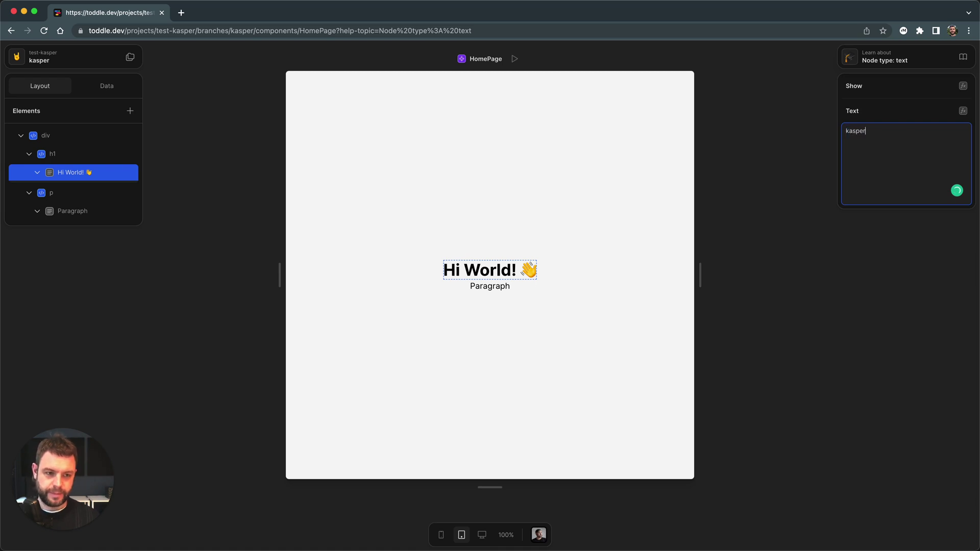
click(846, 131)
text(K)
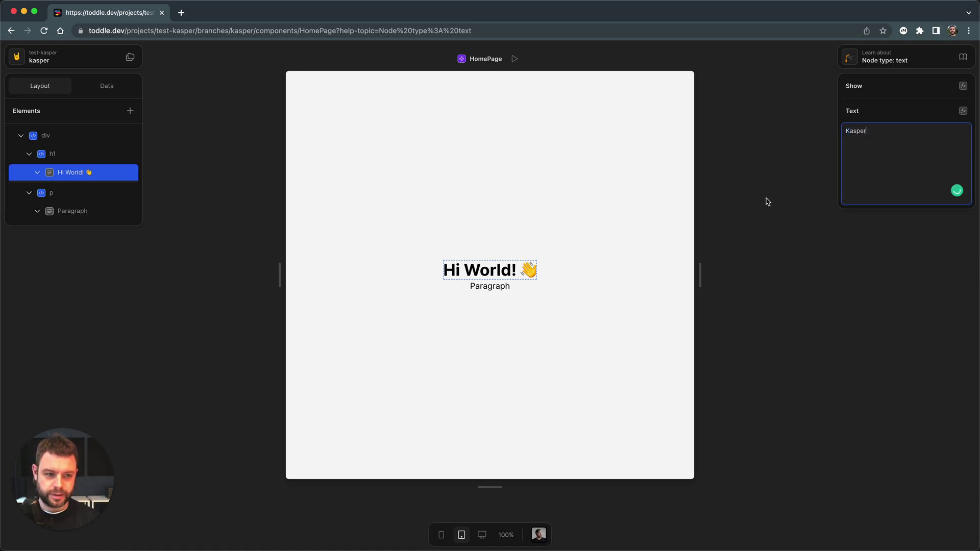
click(765, 199)
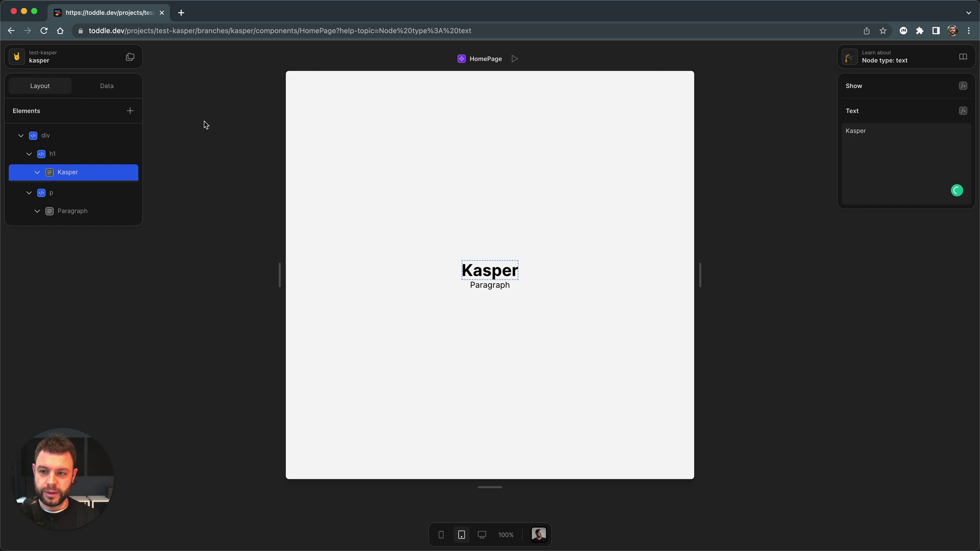
Back on the project page, open the live site, which still shows 'Hi World! 👋'
click(15, 60)
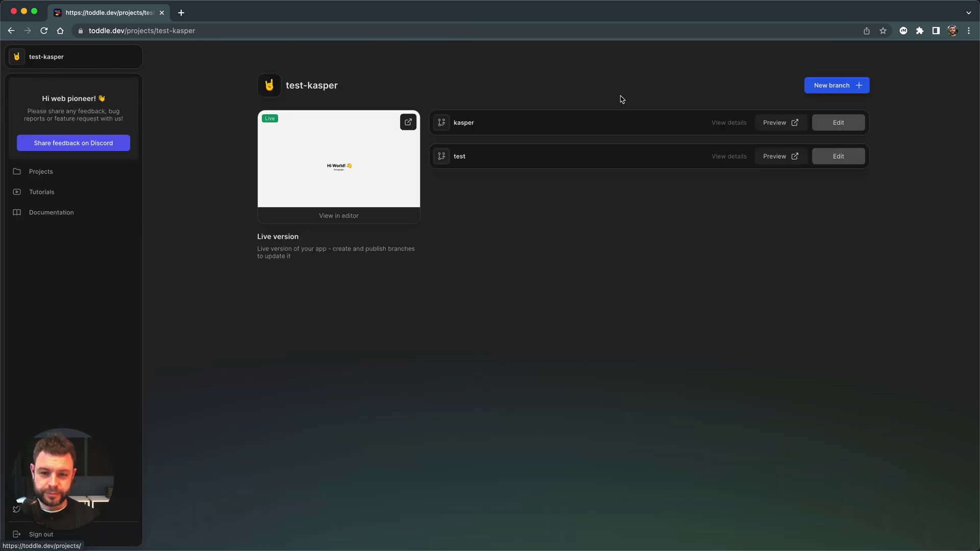
click(407, 124)
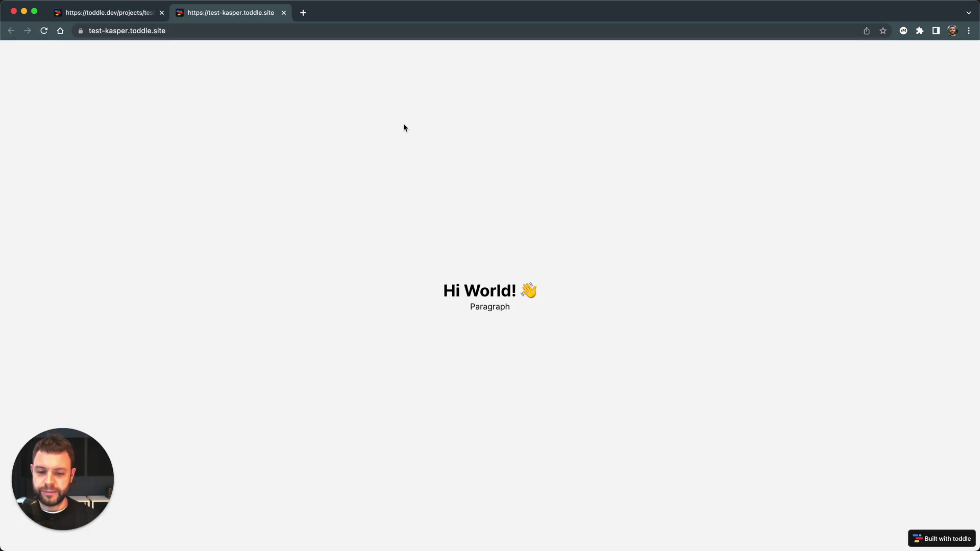
drag(544, 293, 429, 289)
click(428, 268)
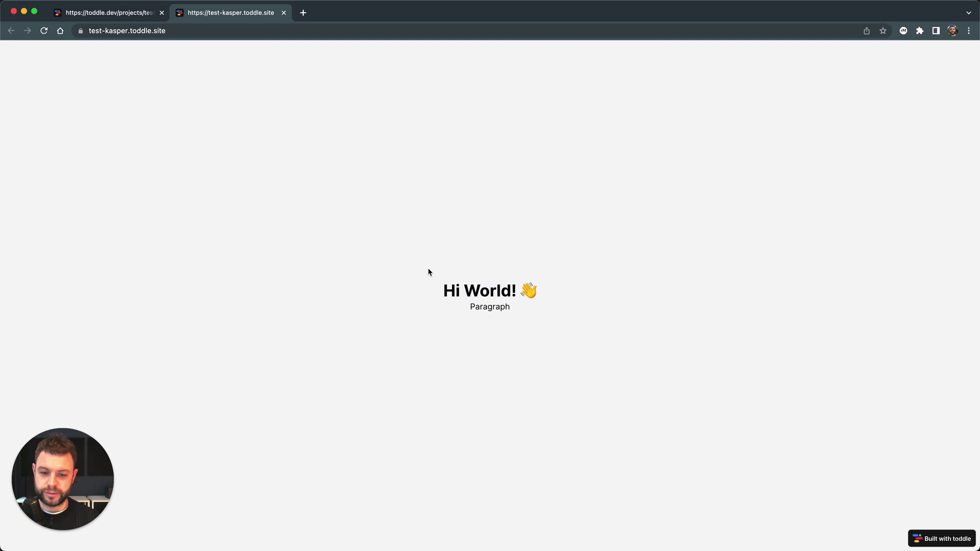
Open the kasper branch preview, whose heading reads 'Kasper'
click(126, 14)
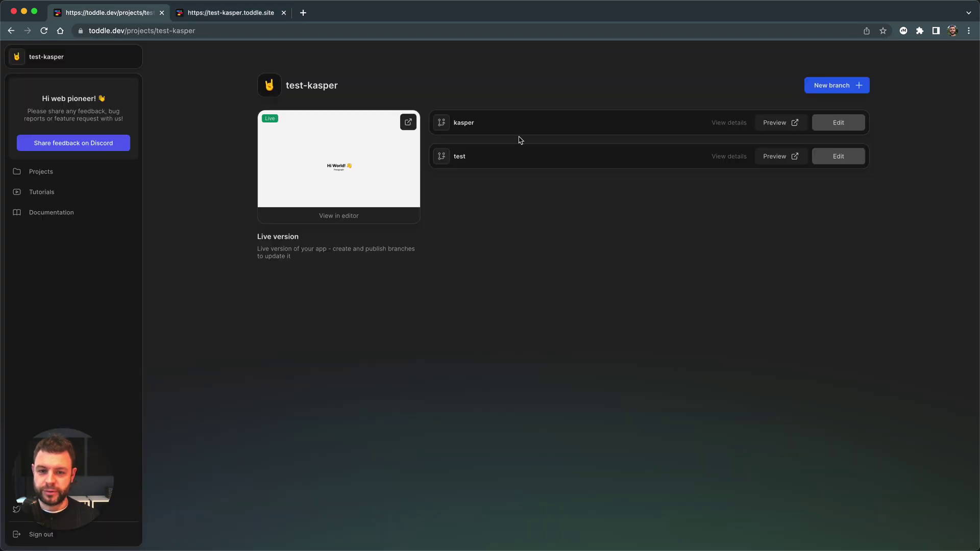
drag(498, 128, 457, 125)
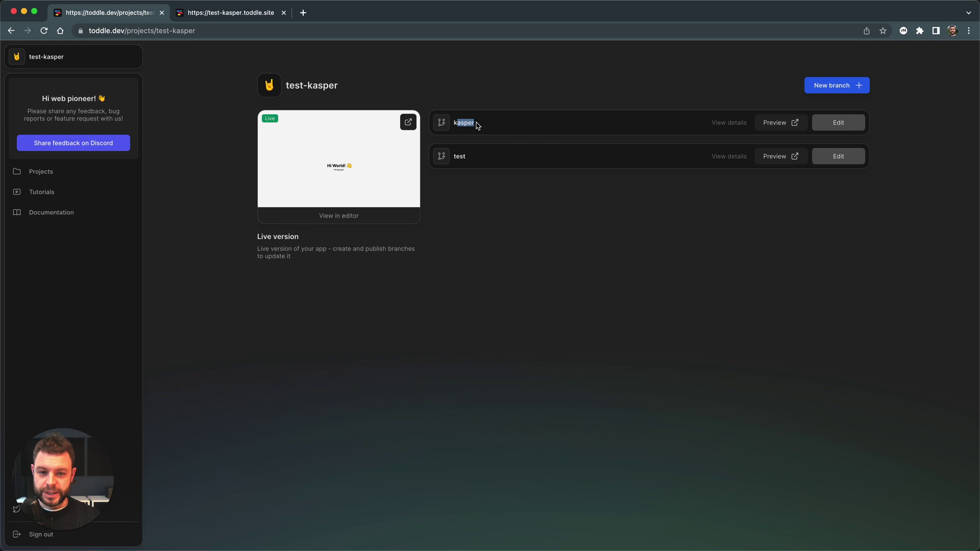
click(760, 123)
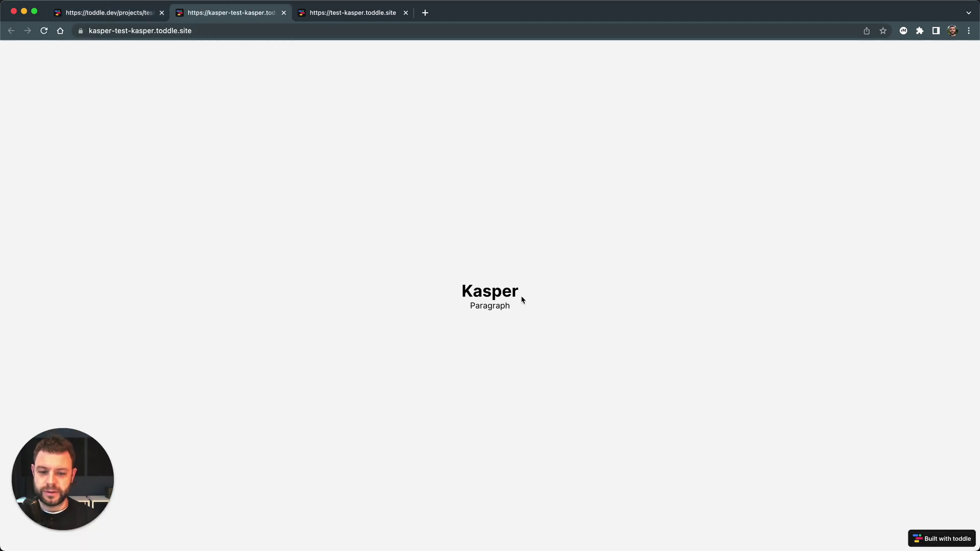
drag(520, 297, 455, 295)
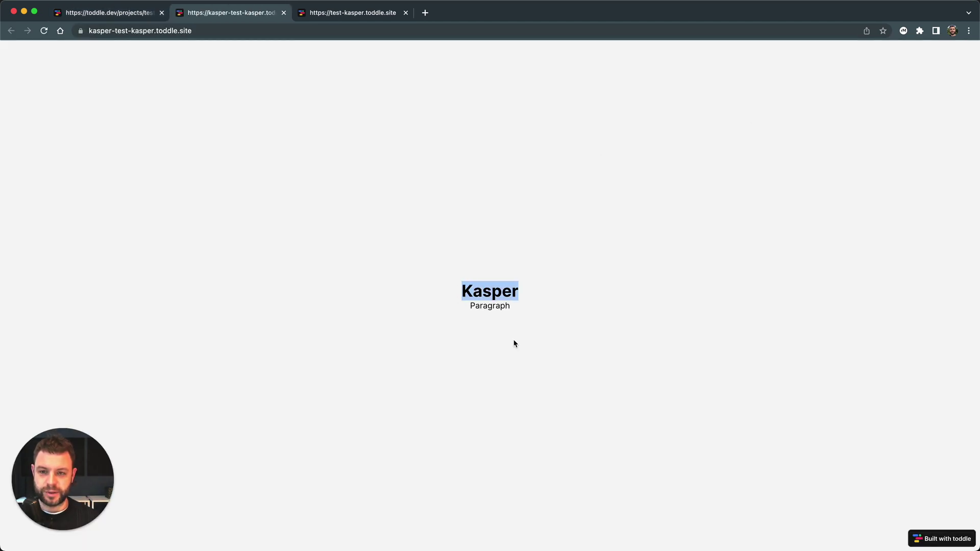
Compare the live 'Hi World! 👋' heading with the preview's 'Kasper', then return to the dashboard
click(373, 18)
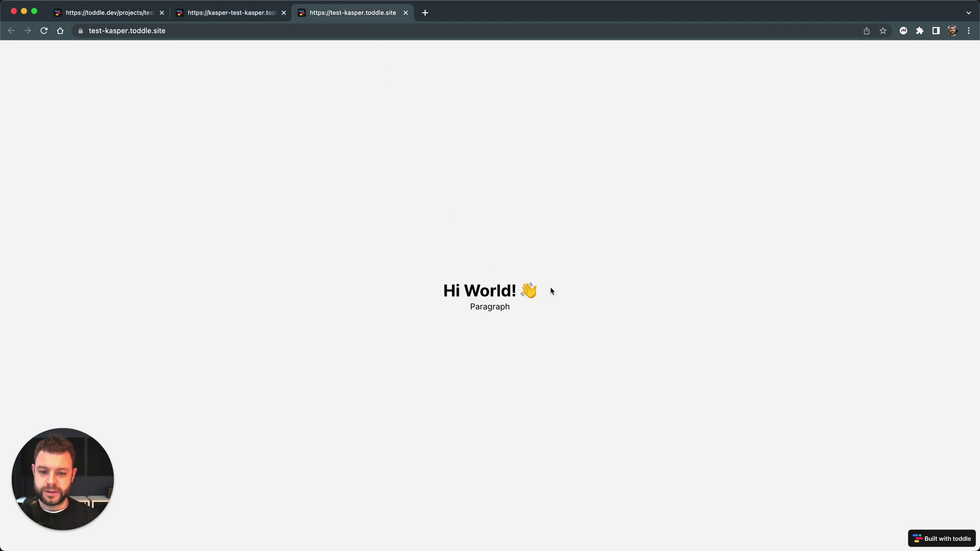
drag(550, 291, 434, 291)
click(236, 12)
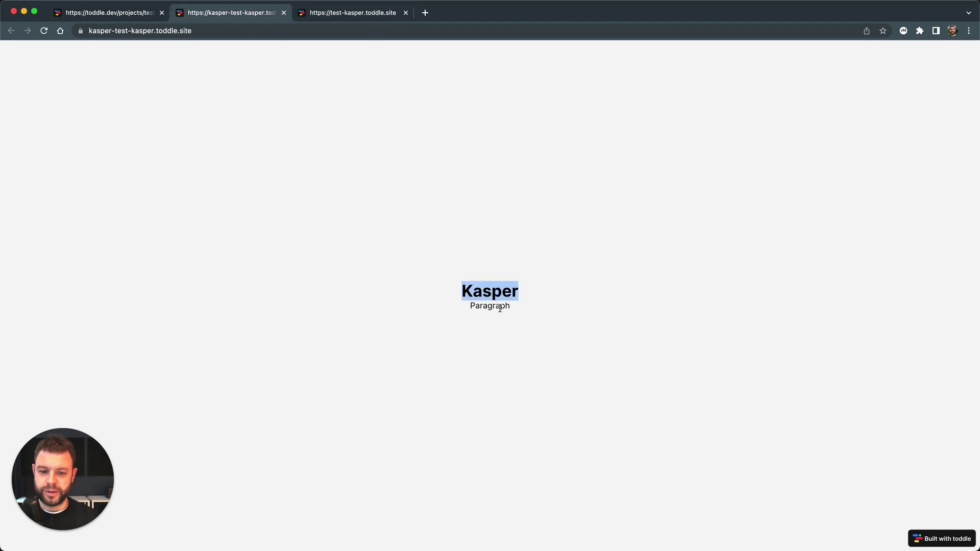
click(500, 308)
drag(532, 290, 451, 289)
click(451, 289)
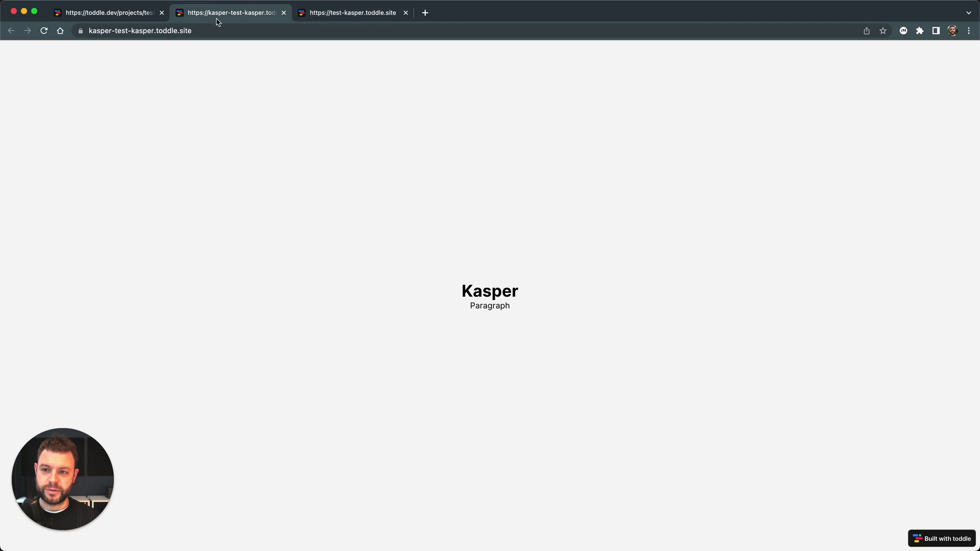
click(130, 20)
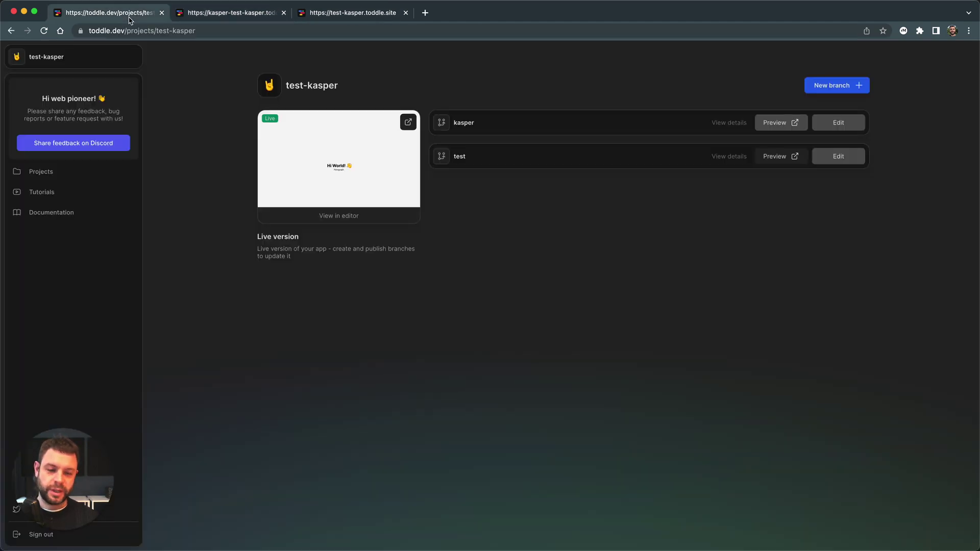